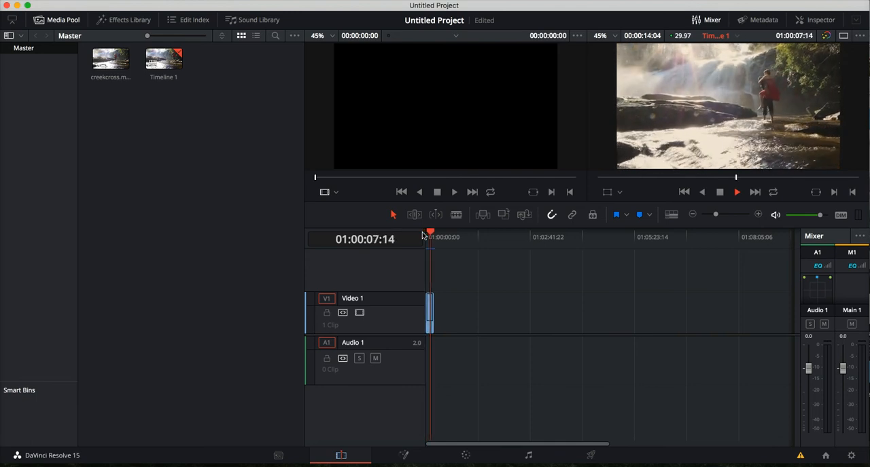
# Step: Stop playback, switch to the Fusion page, and display MediaIn1 in the first viewer beside MediaOut1
pyautogui.press('space')
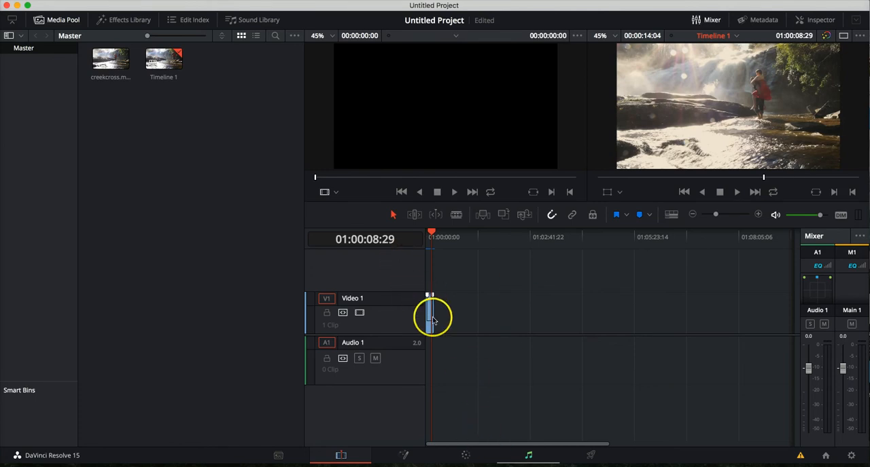
pyautogui.click(407, 455)
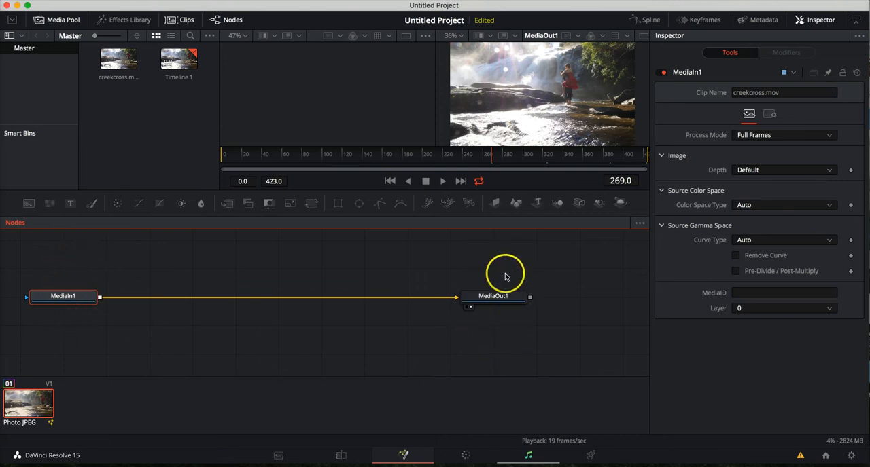
pyautogui.click(468, 309)
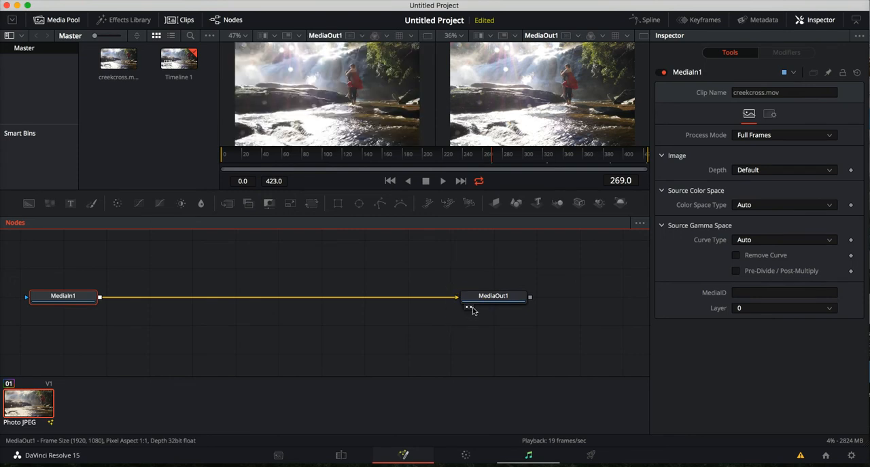
pyautogui.click(467, 309)
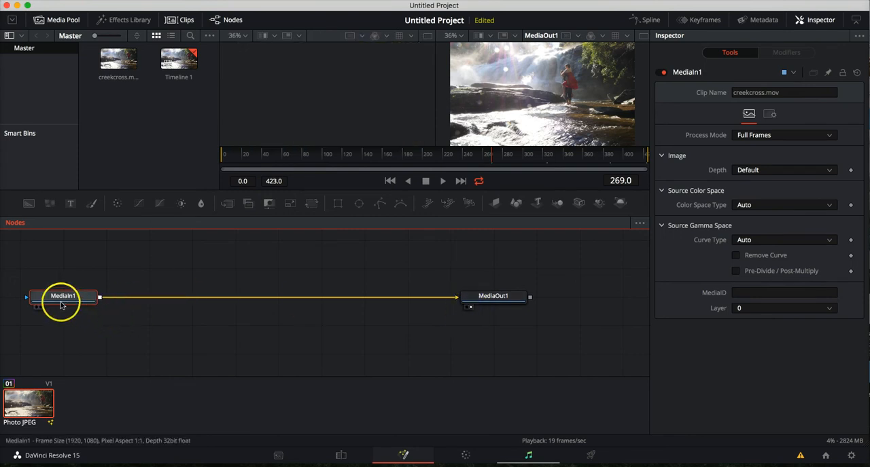
pyautogui.click(36, 307)
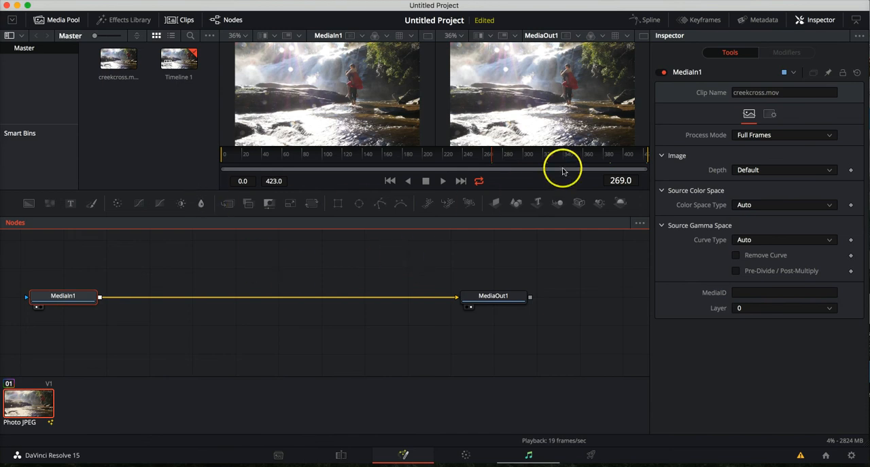
# Step: Go to frame 0 and insert a Tracker node midway between MediaIn1 and MediaOut1
pyautogui.moveTo(490, 160); pyautogui.dragTo(199, 161)
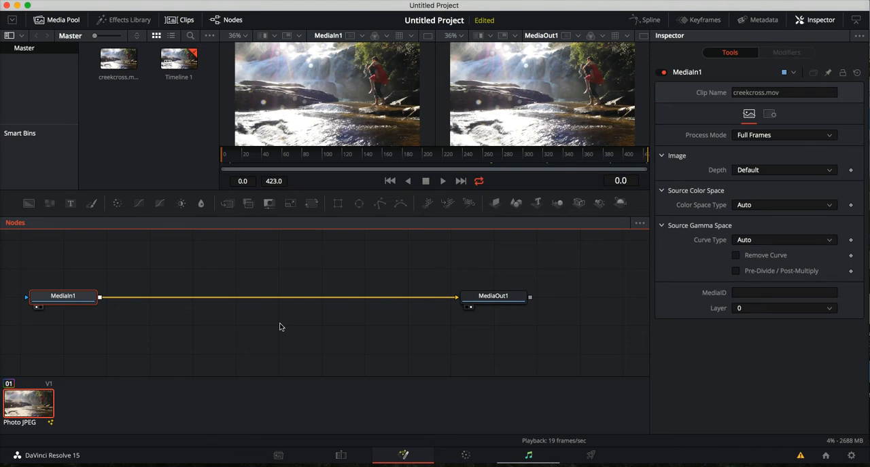
pyautogui.hotkey('shift', 'space')
pyautogui.write('tracker')
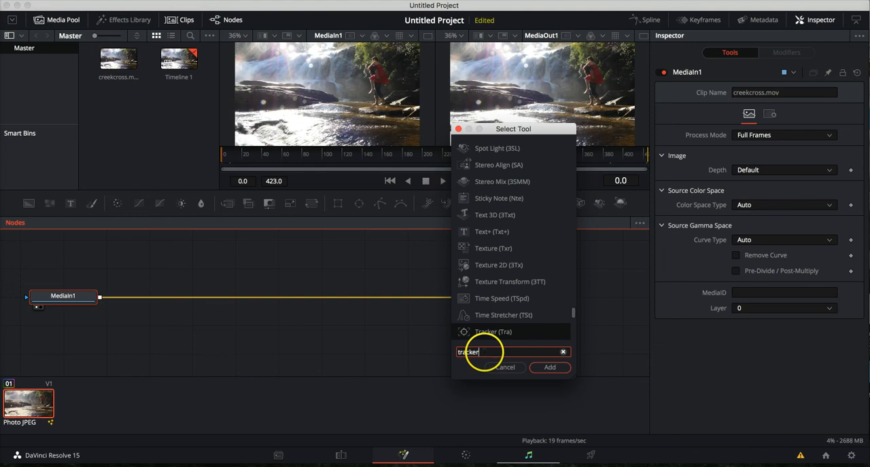
pyautogui.press('Return')
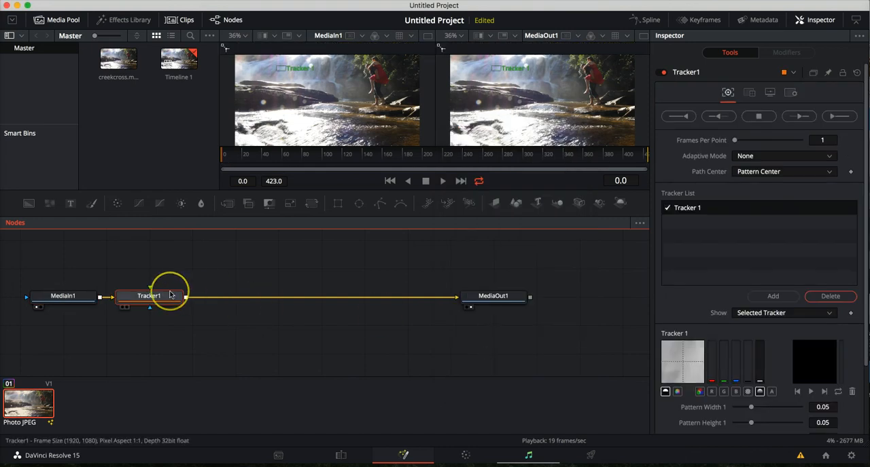
pyautogui.moveTo(172, 295)
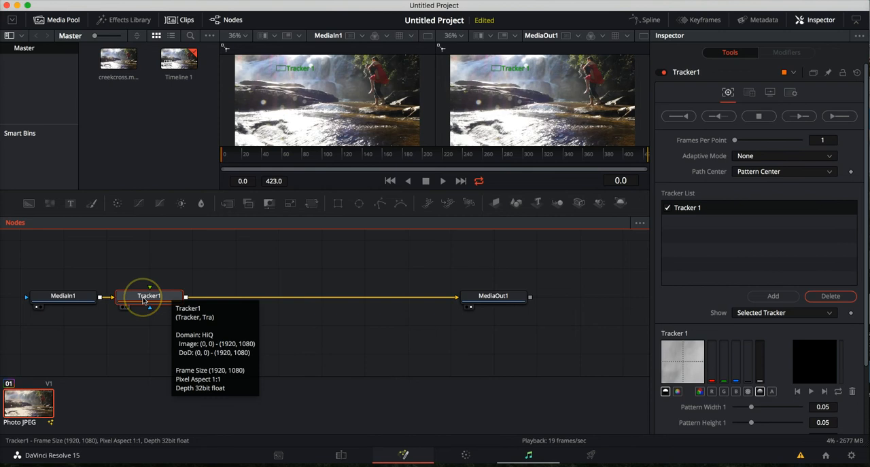
pyautogui.moveTo(156, 291); pyautogui.dragTo(247, 296)
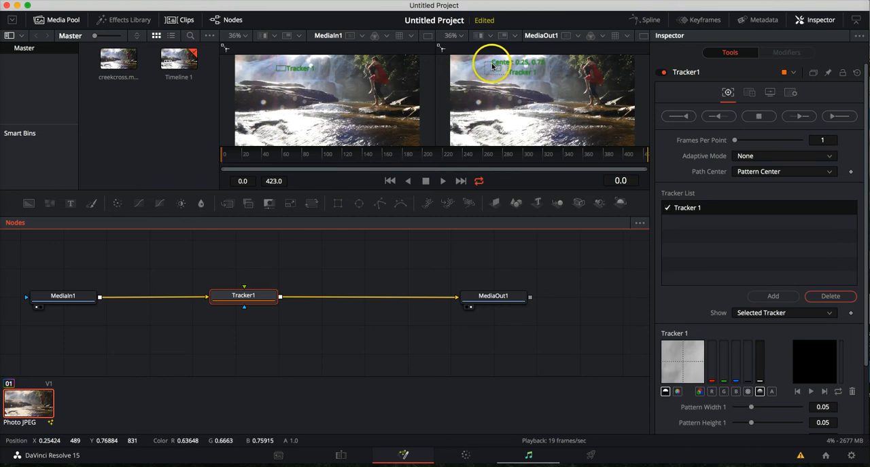
# Step: Place the tracking pattern over the man's head and track it forward from frame 0 to the clip's end
pyautogui.moveTo(492, 66); pyautogui.dragTo(580, 67)
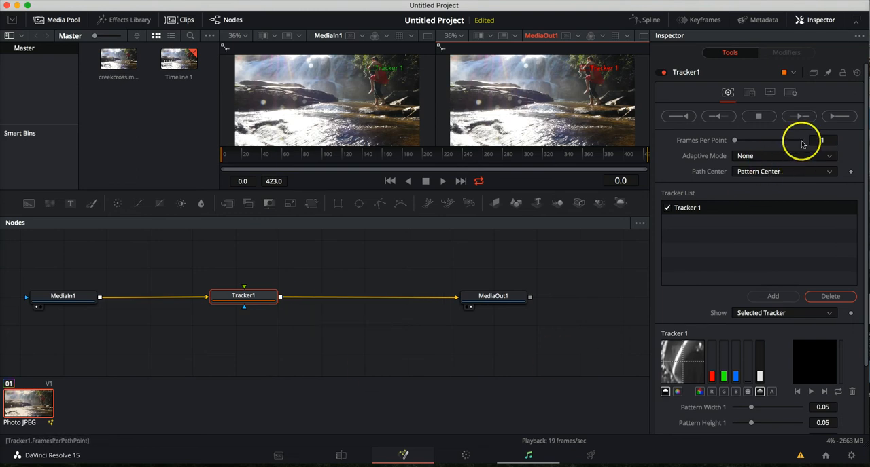
pyautogui.click(797, 118)
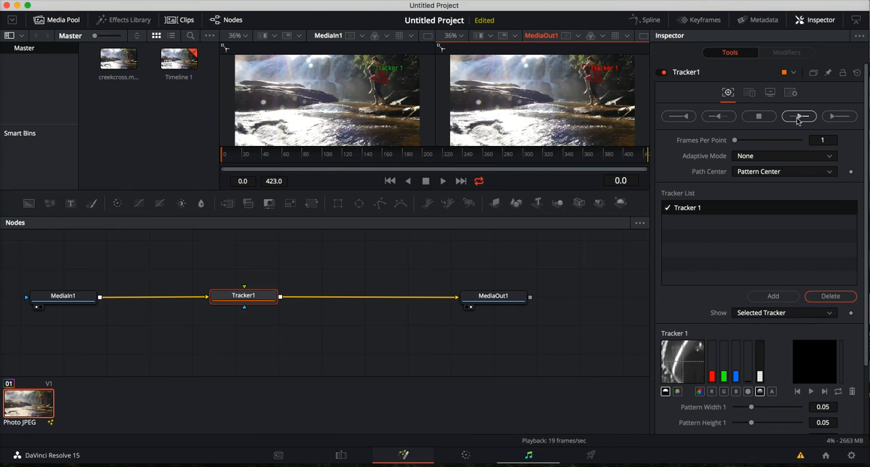
pyautogui.click(792, 117)
pyautogui.click(834, 117)
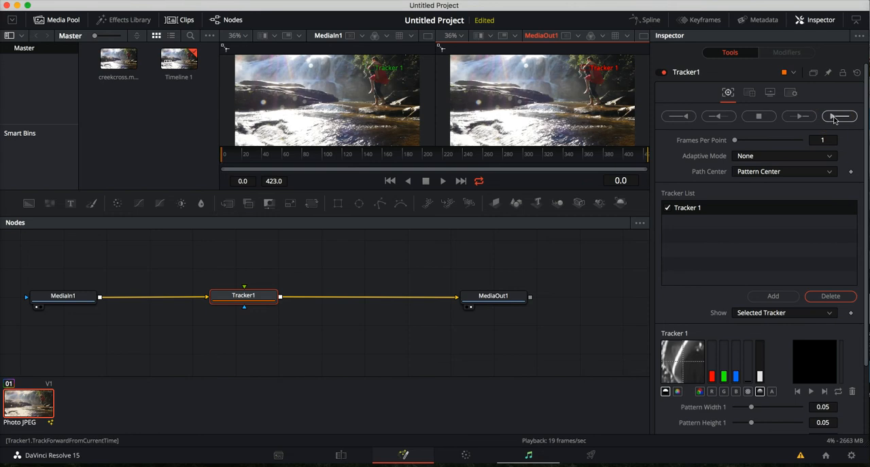
pyautogui.click(835, 118)
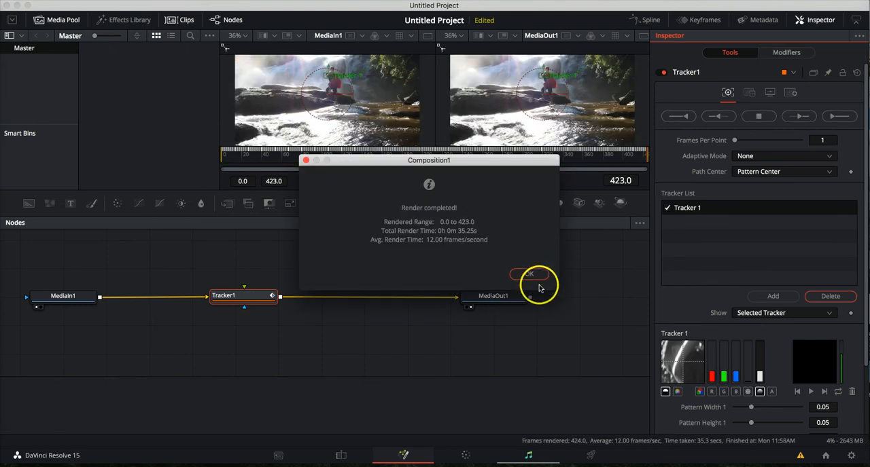
pyautogui.click(538, 277)
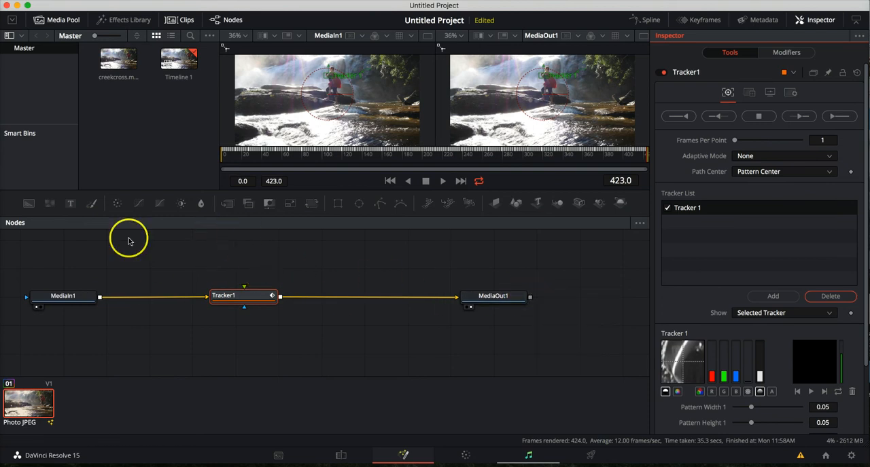
# Step: Add a Text node without its Merge node and place it below the line between MediaIn1 and Tracker1
pyautogui.click(72, 205)
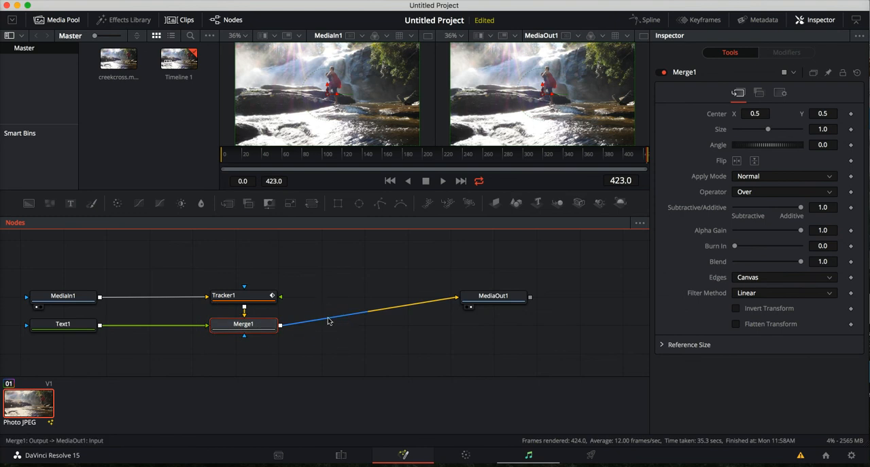
pyautogui.press('Delete')
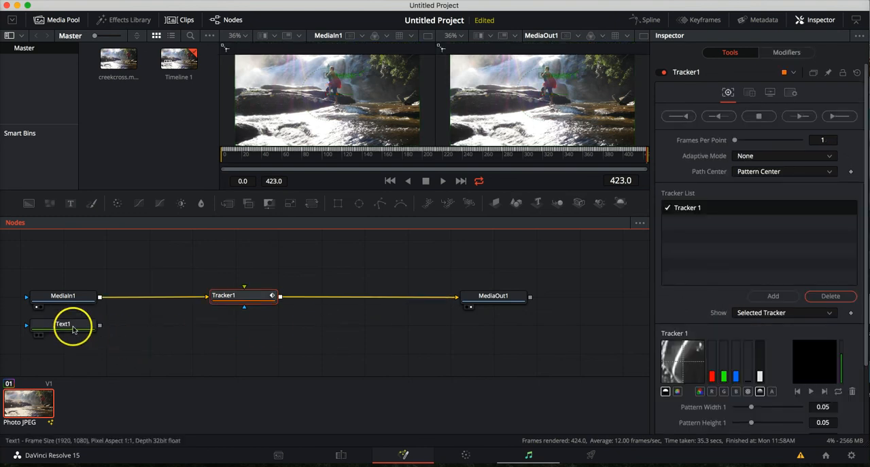
pyautogui.moveTo(68, 324); pyautogui.dragTo(169, 339)
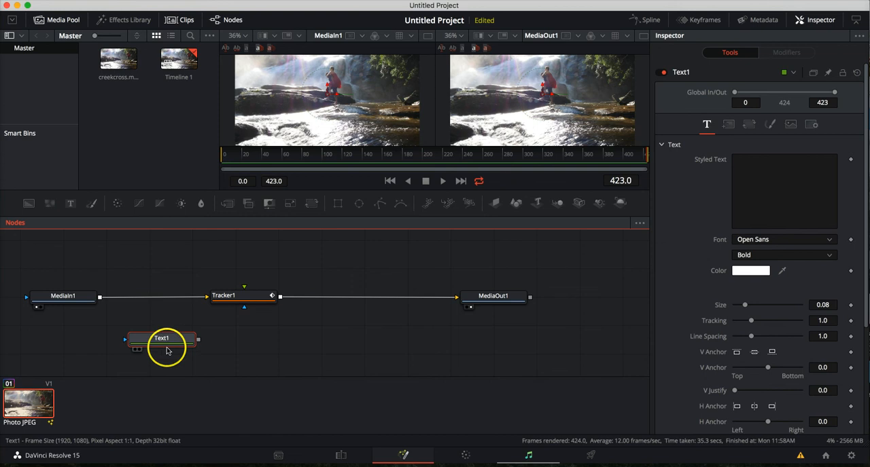
# Step: Set the Text1 node's styled text to "A Real Man" and show that node in the first viewer
pyautogui.click(157, 338)
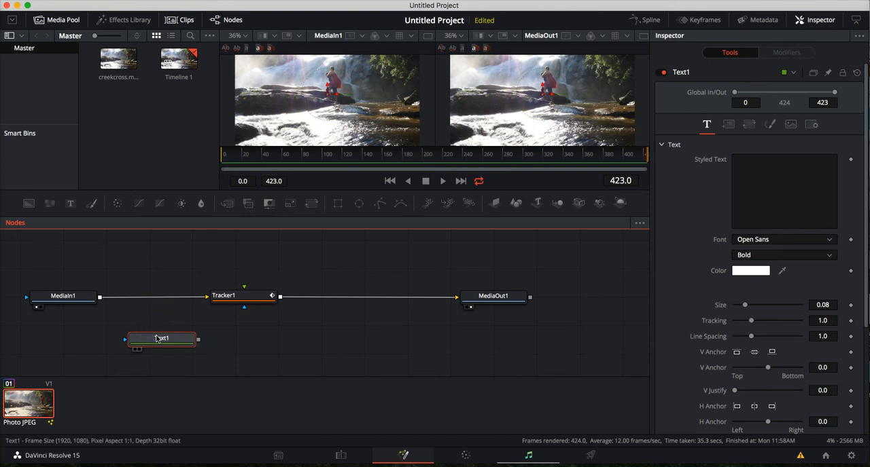
pyautogui.click(769, 168)
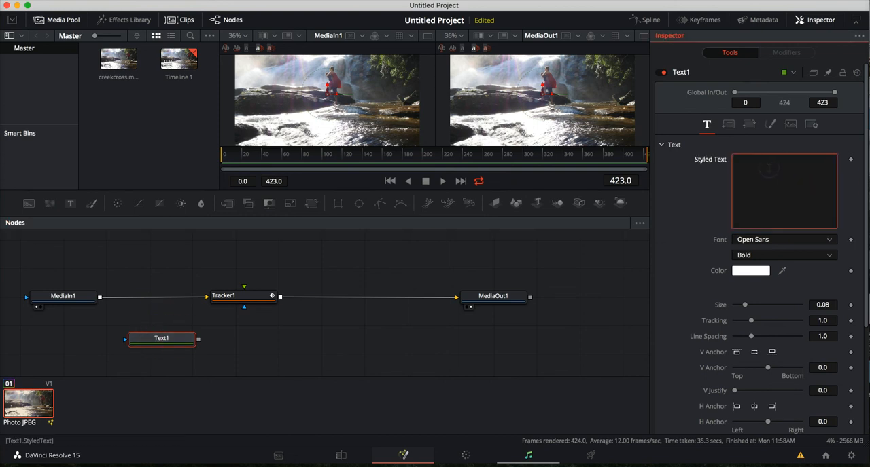
pyautogui.write('A Real Man')
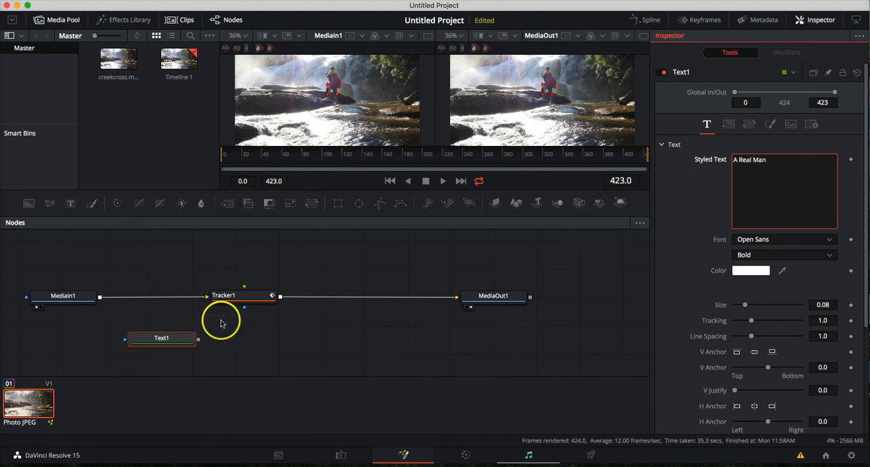
pyautogui.click(178, 337)
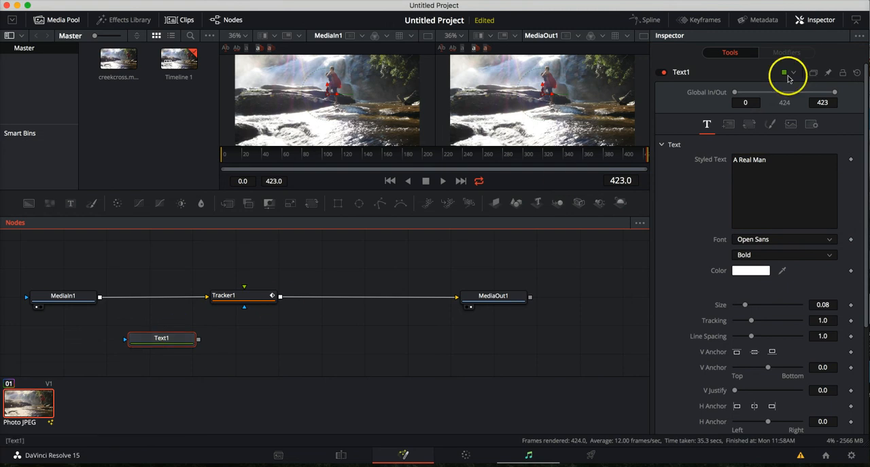
pyautogui.click(135, 349)
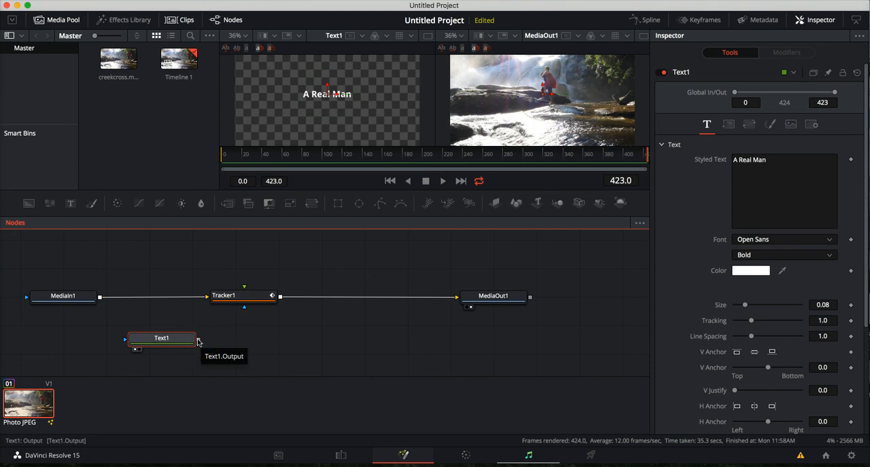
# Step: Connect Text1 to Tracker1's foreground input and set the tracker's operation to Match Move, with MediaIn1 back in the first viewer
pyautogui.moveTo(202, 340); pyautogui.dragTo(239, 309)
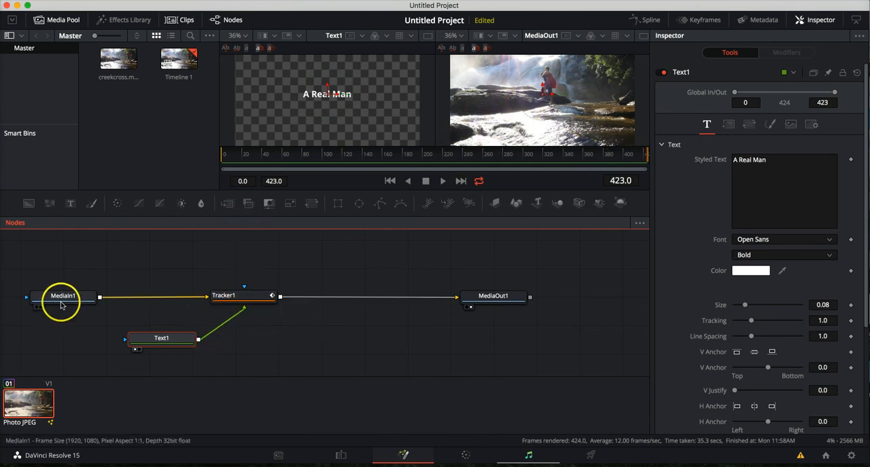
pyautogui.click(36, 308)
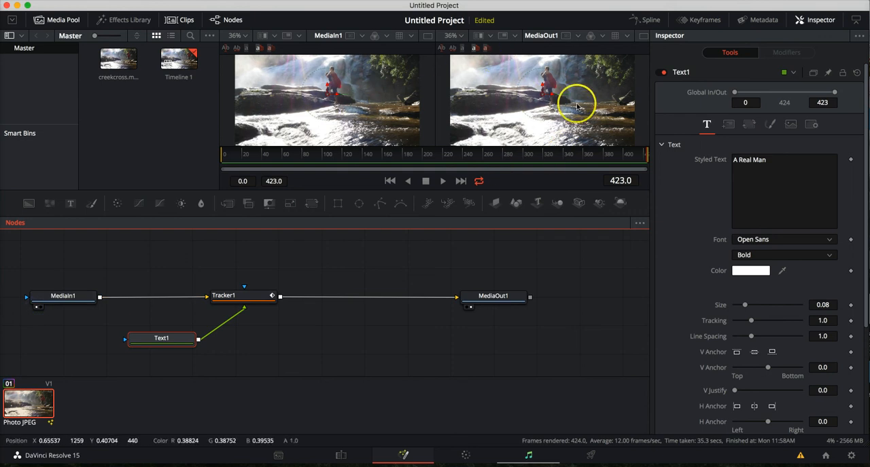
pyautogui.click(252, 299)
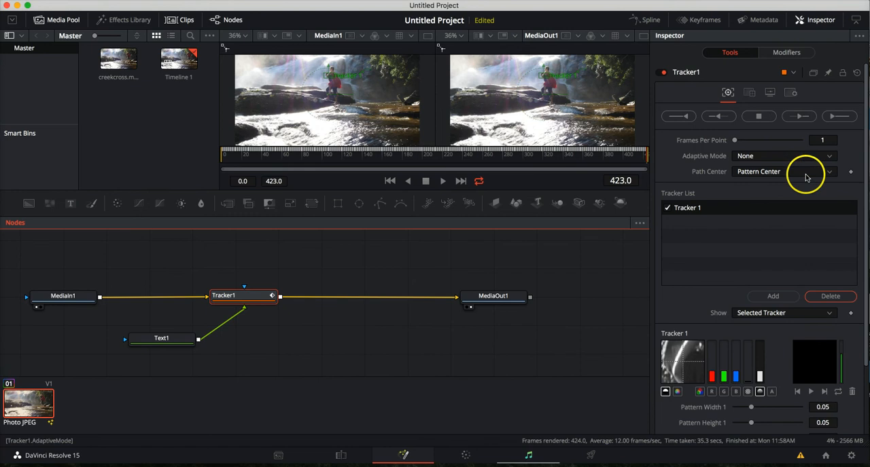
pyautogui.click(750, 95)
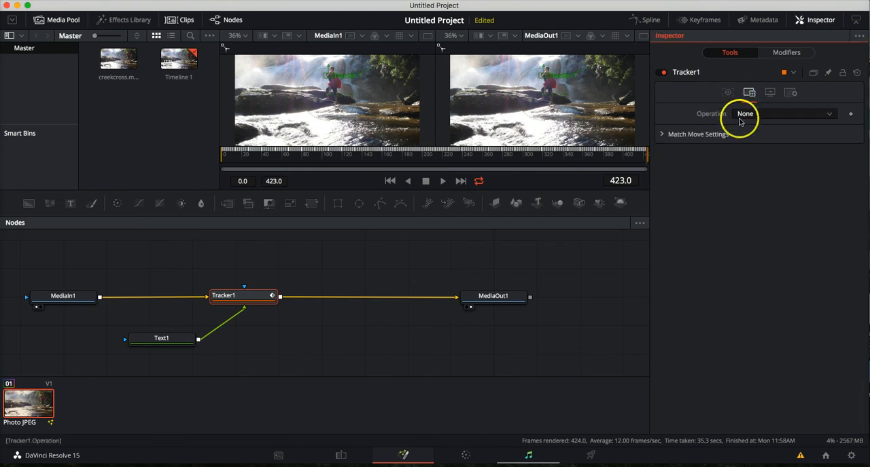
pyautogui.click(768, 115)
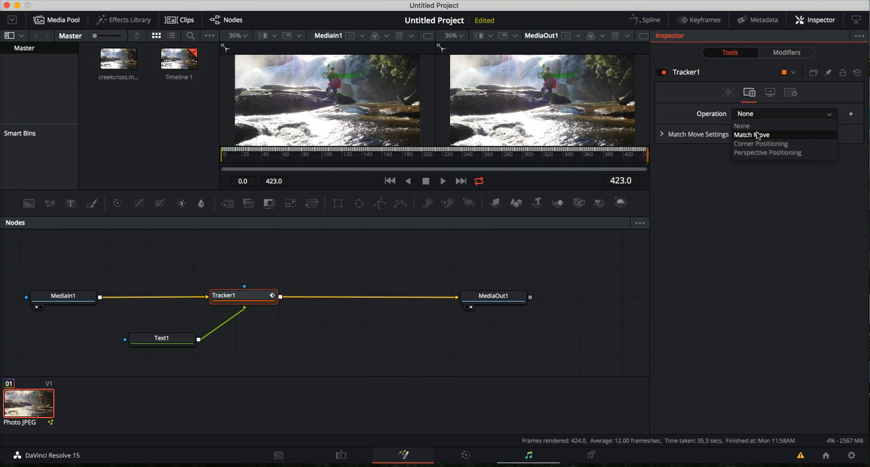
pyautogui.click(757, 135)
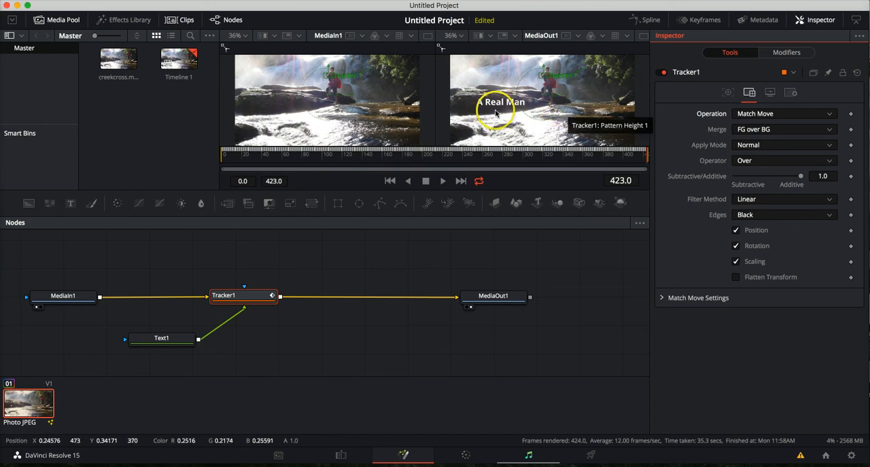
# Step: Move the "A Real Man" text onto the man in the final frame and play back the composition to check the tracking
pyautogui.click(163, 342)
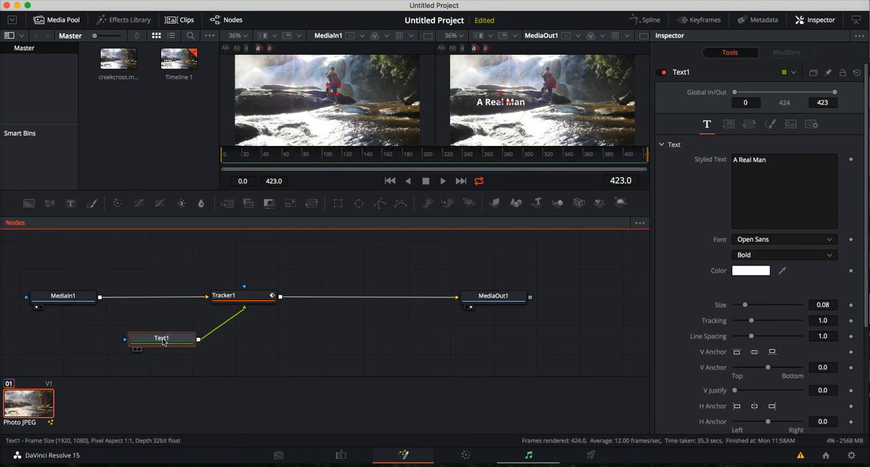
pyautogui.moveTo(501, 114); pyautogui.dragTo(525, 106)
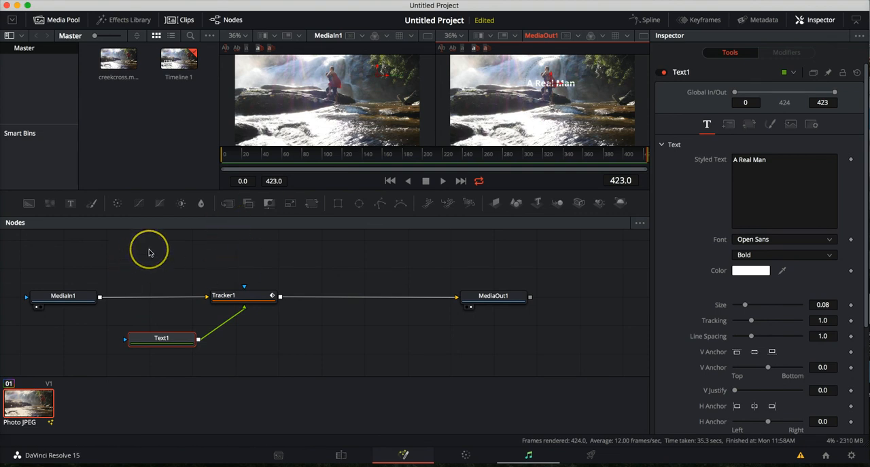
pyautogui.press('space')
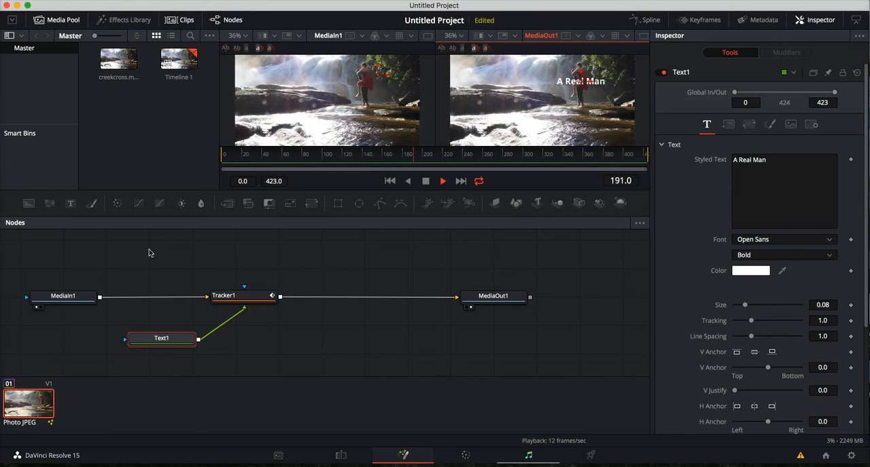
pyautogui.press('space')
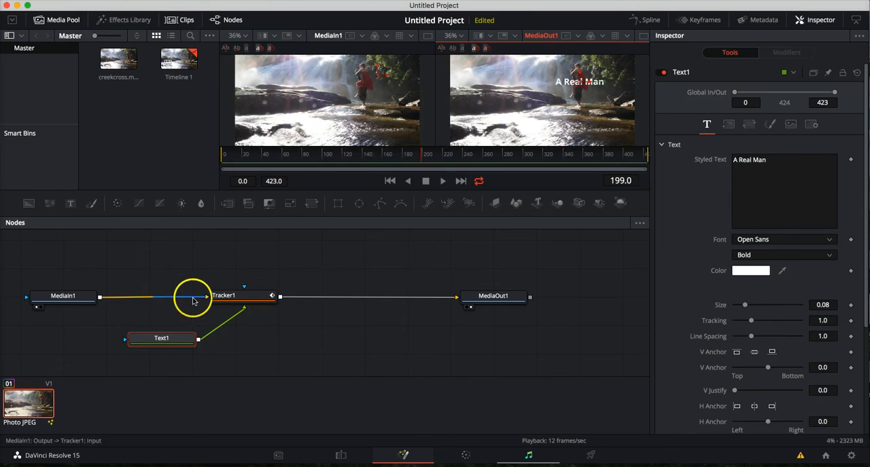
# Step: Check Tracker1's available operations and keep Match Move selected
pyautogui.click(250, 296)
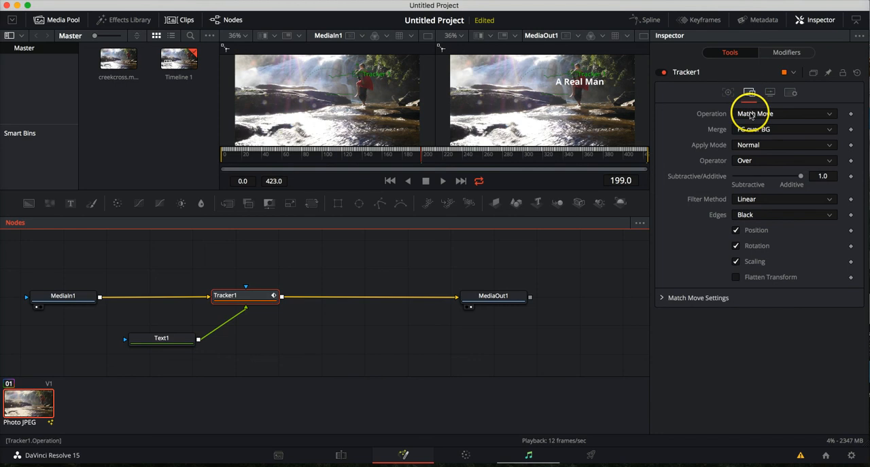
pyautogui.click(750, 114)
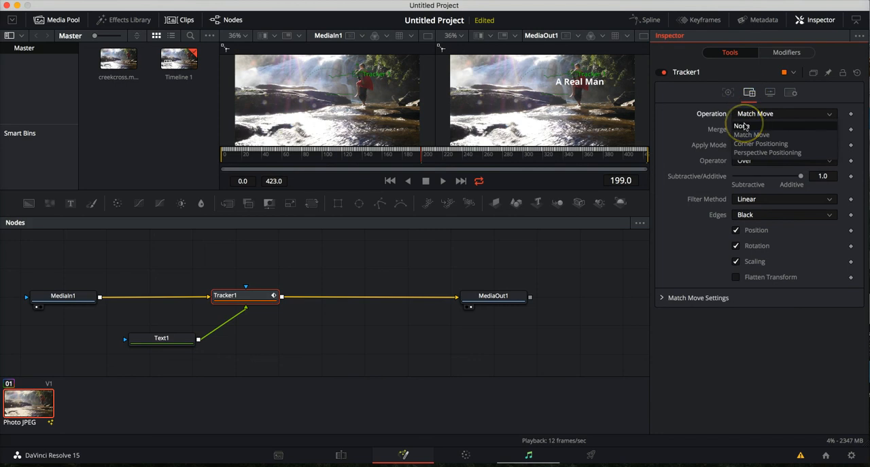
pyautogui.click(746, 133)
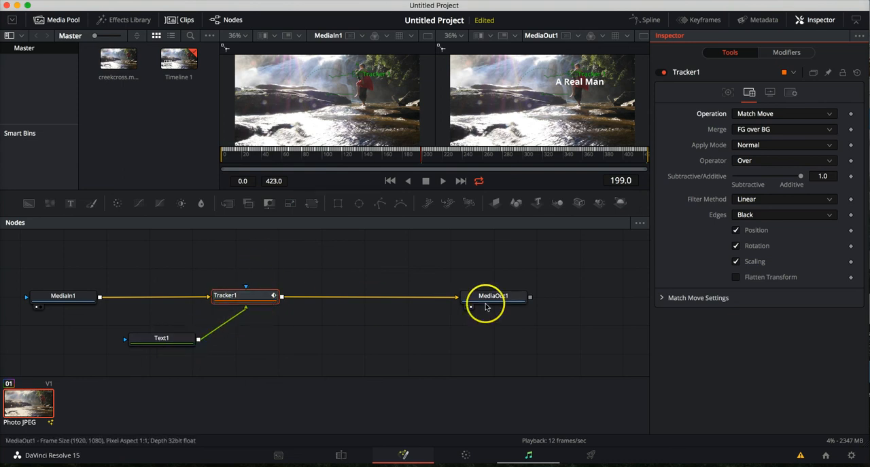
# Step: Enlarge the Text1 node's "A Real Man" text to a size of about 0.122, leaving line spacing at 1.0
pyautogui.click(181, 341)
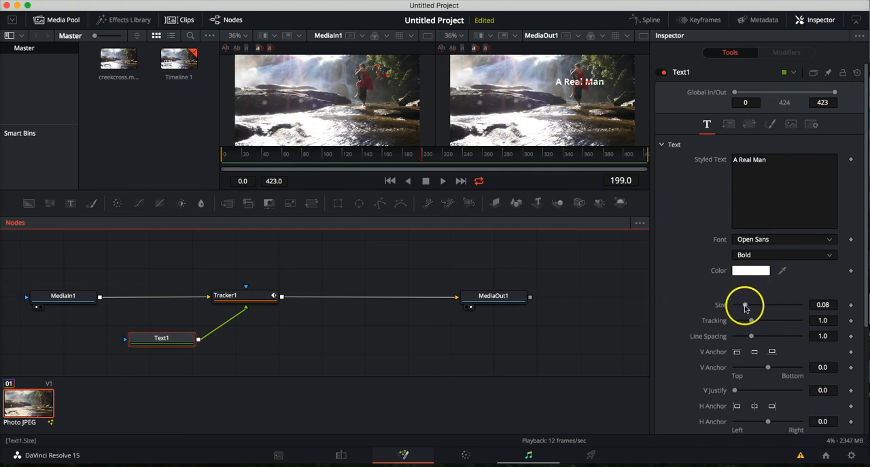
pyautogui.moveTo(745, 306); pyautogui.dragTo(751, 303)
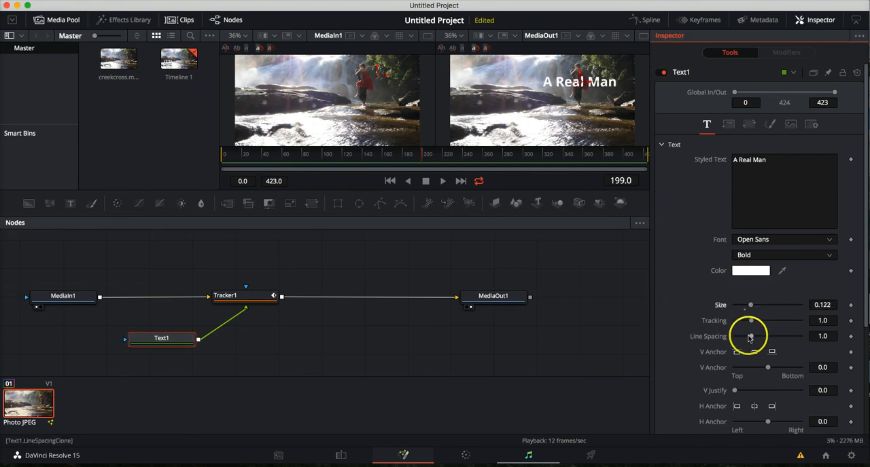
pyautogui.moveTo(751, 337); pyautogui.dragTo(753, 334)
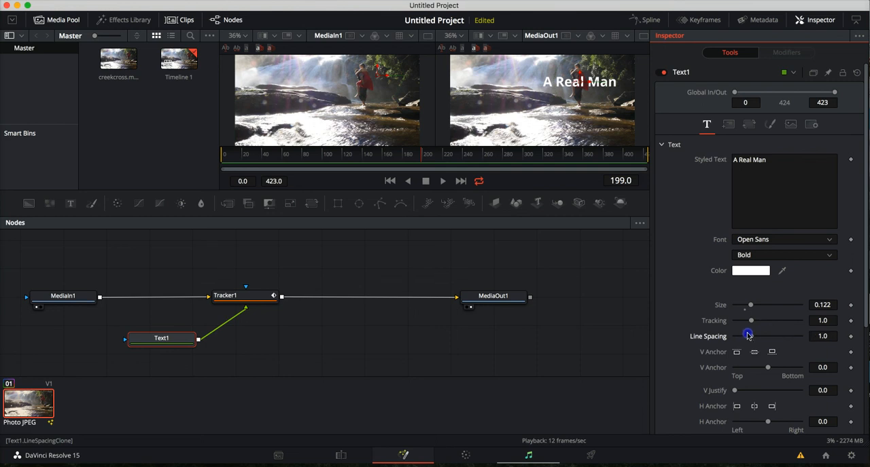
# Step: Change the color of the "A Real Man" text to a saturated blue using the color wheel
pyautogui.click(759, 271)
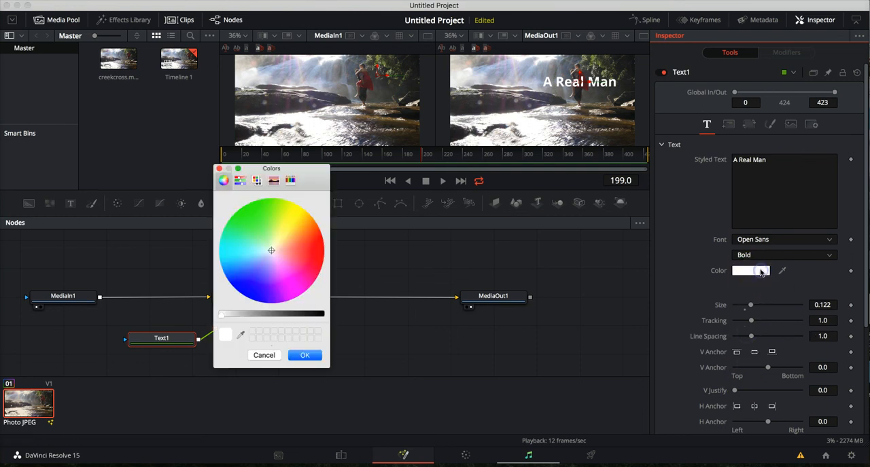
pyautogui.click(255, 210)
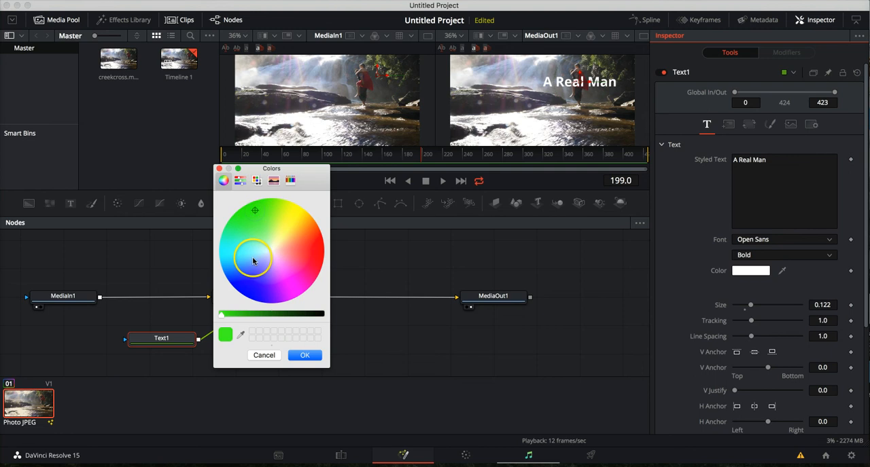
pyautogui.click(252, 290)
pyautogui.click(304, 354)
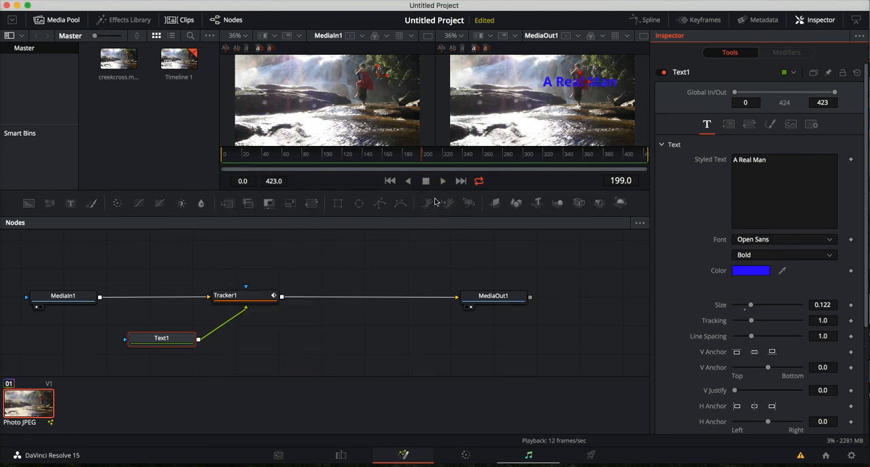
# Step: Look through Text1's layout, transform, shading, image and general settings, and return to its text properties
pyautogui.click(728, 124)
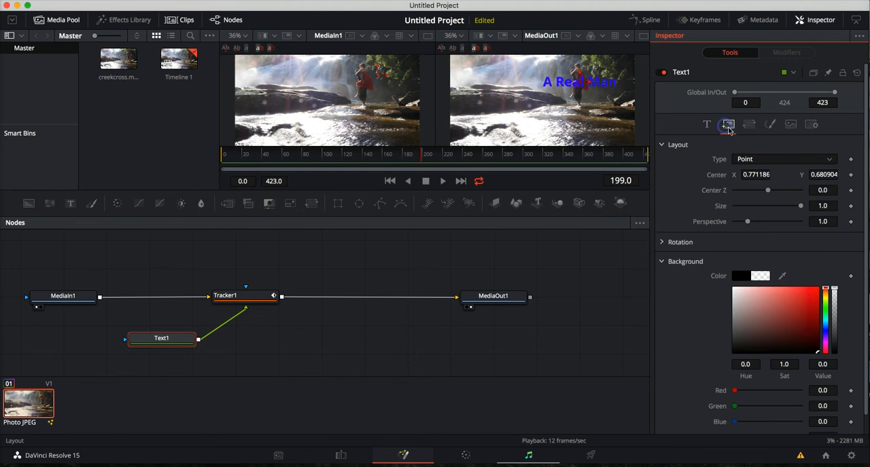
pyautogui.click(748, 125)
pyautogui.click(769, 125)
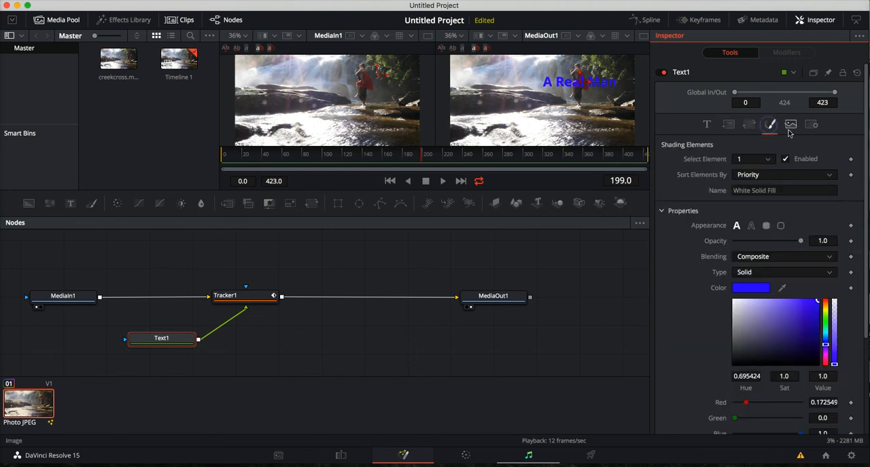
pyautogui.click(790, 125)
pyautogui.click(810, 128)
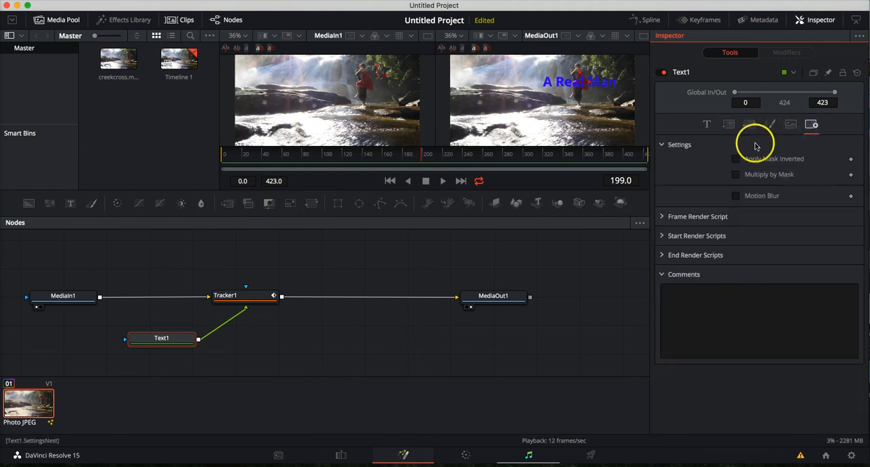
pyautogui.click(707, 127)
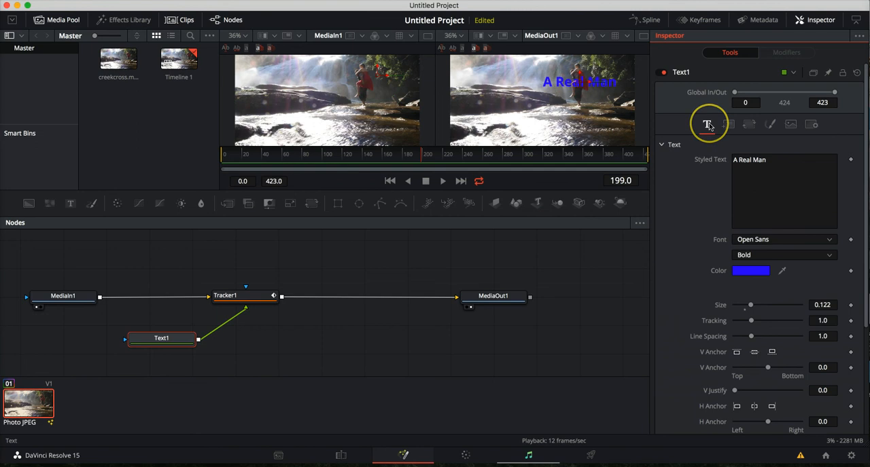